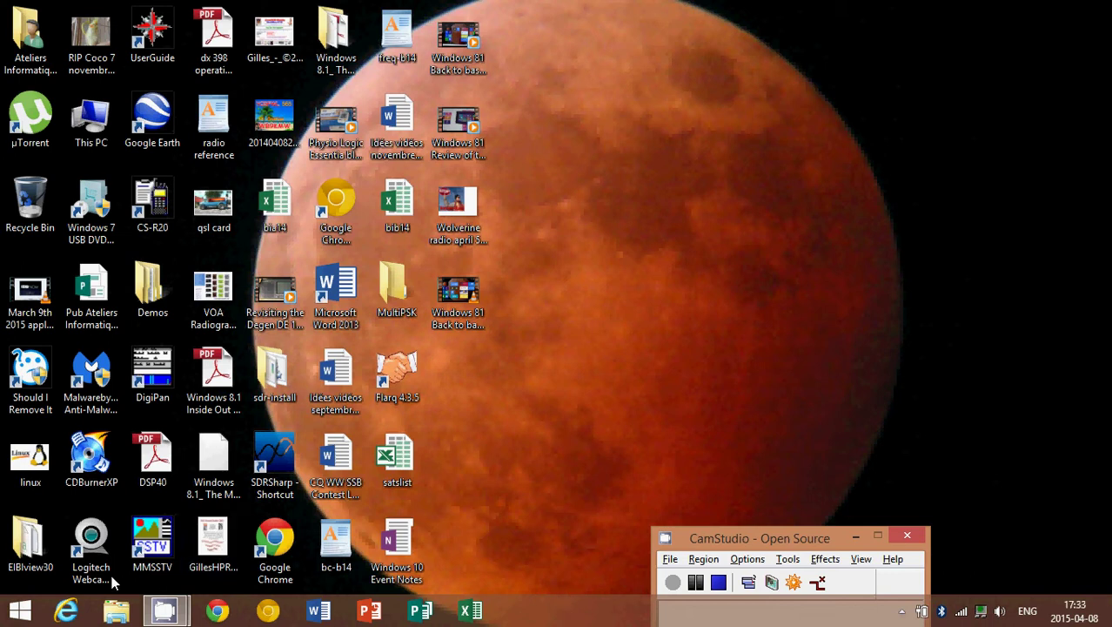
# - Open the KINGSTON (F:) drive in File Explorer and move its window aside so the desktop files are exposed
pyautogui.click(116, 612)
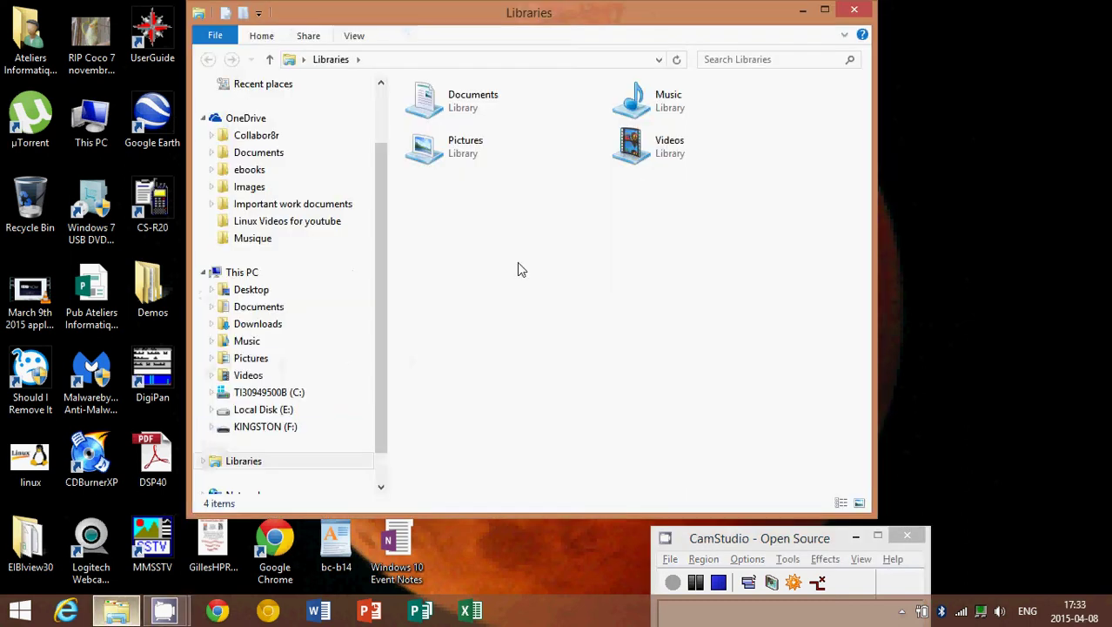
pyautogui.click(261, 430)
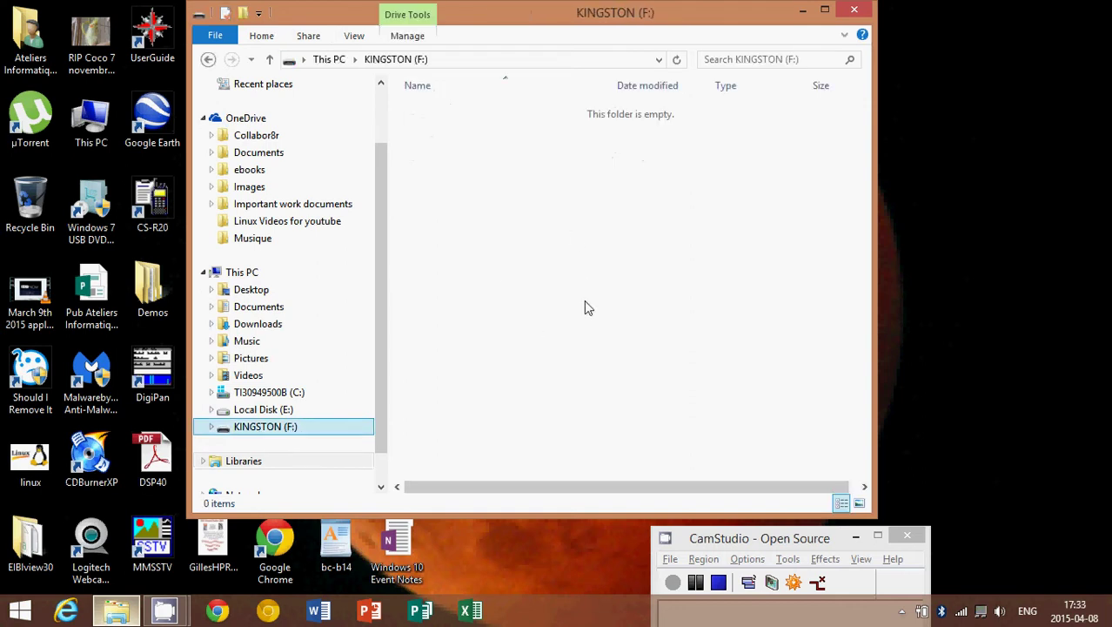
pyautogui.moveTo(528, 18); pyautogui.dragTo(616, 39)
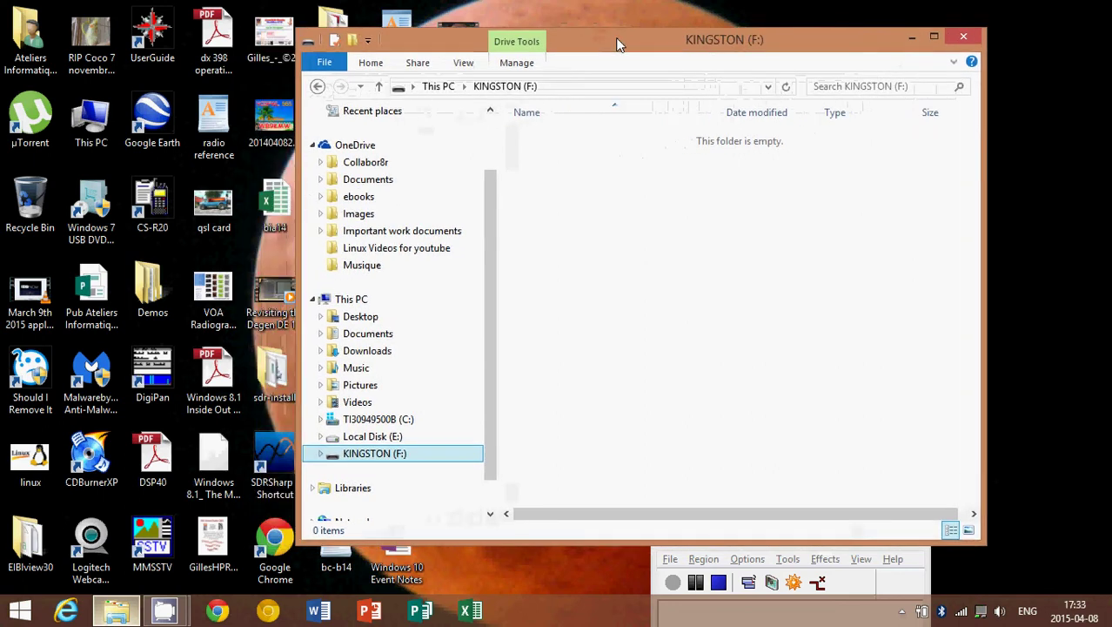
pyautogui.moveTo(615, 37); pyautogui.dragTo(840, 38)
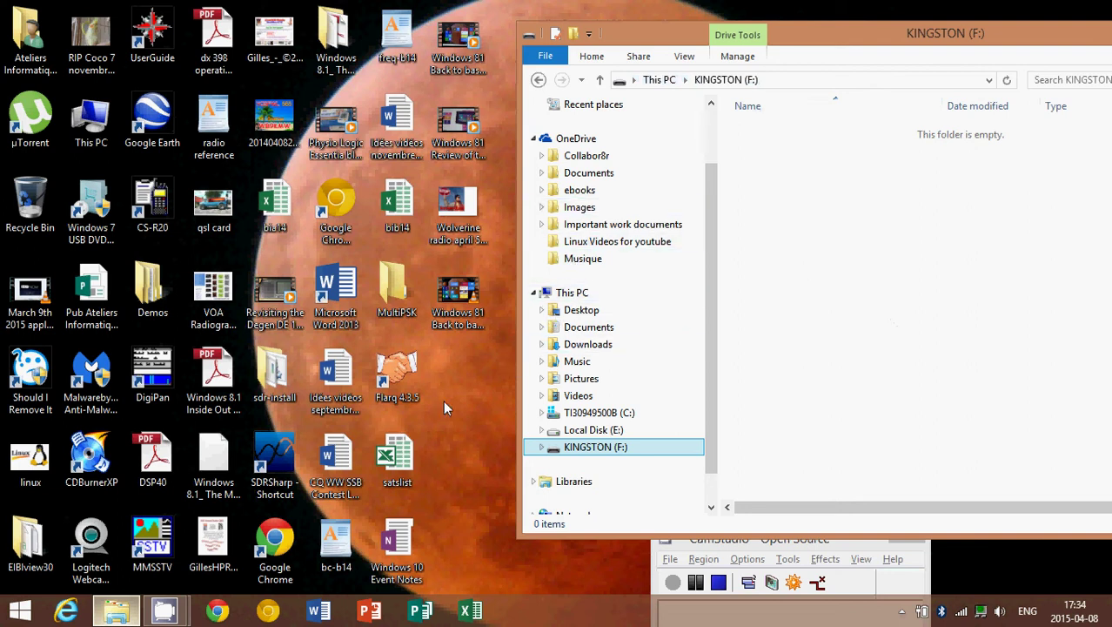
# - Copy the "Windows 81 Back to basics How to pair" video from the desktop to KINGSTON (F:) and close the drive window
pyautogui.click(455, 300)
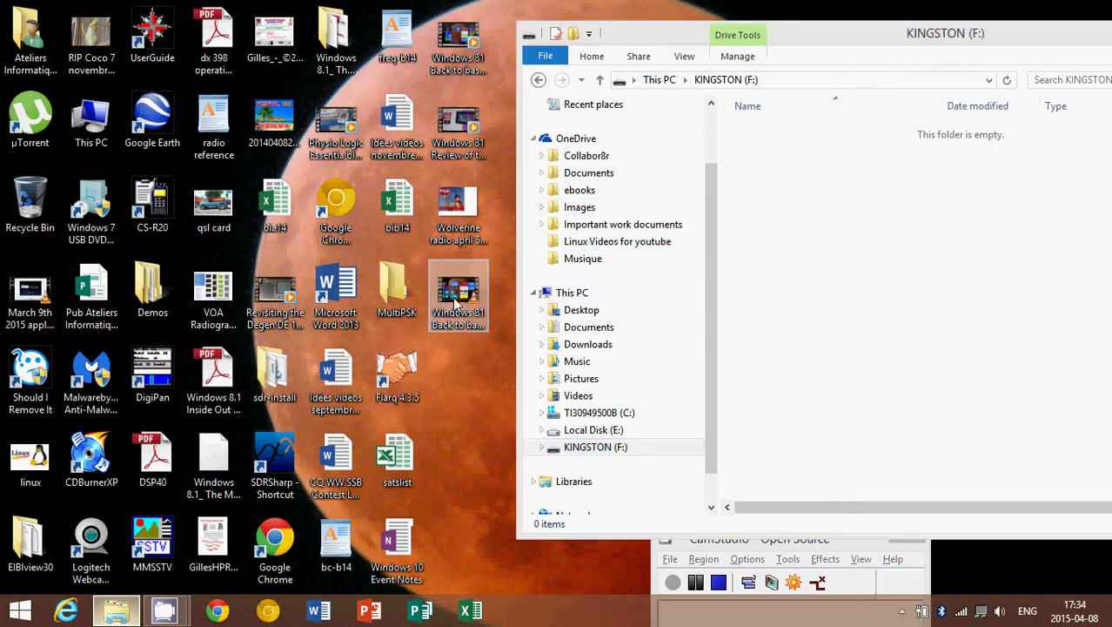
pyautogui.moveTo(455, 300); pyautogui.dragTo(877, 287)
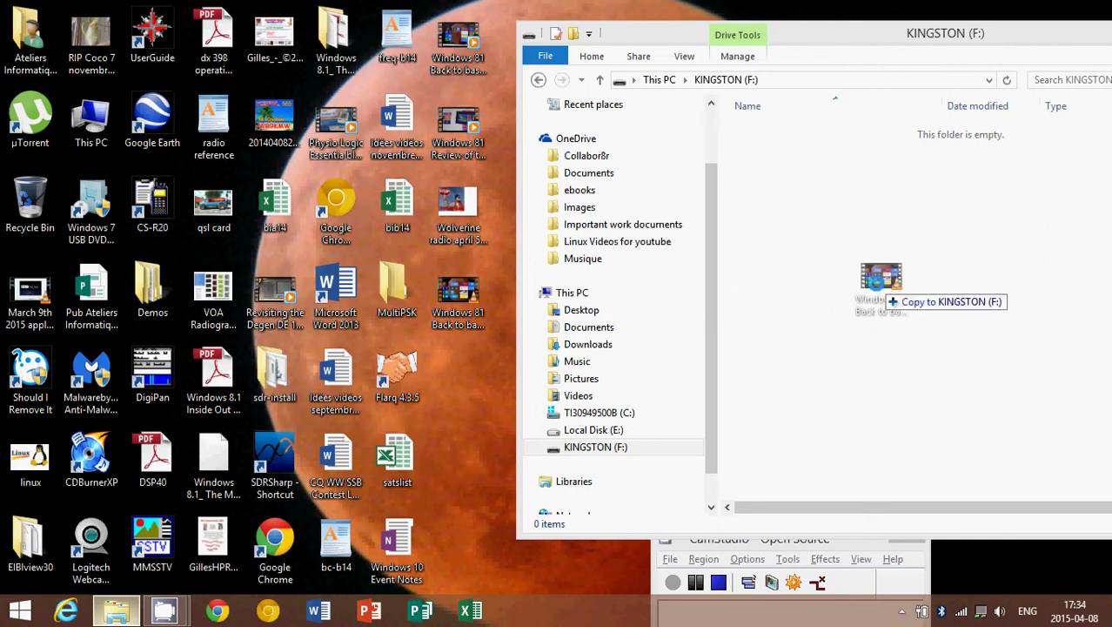
pyautogui.moveTo(877, 286); pyautogui.dragTo(877, 282)
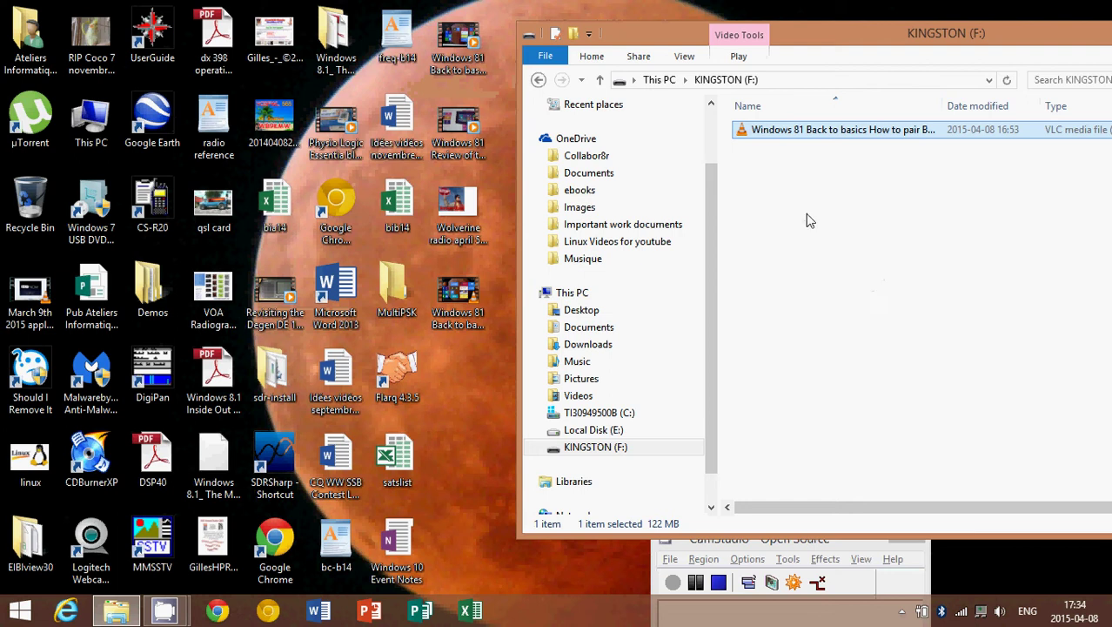
pyautogui.moveTo(972, 36); pyautogui.dragTo(554, 38)
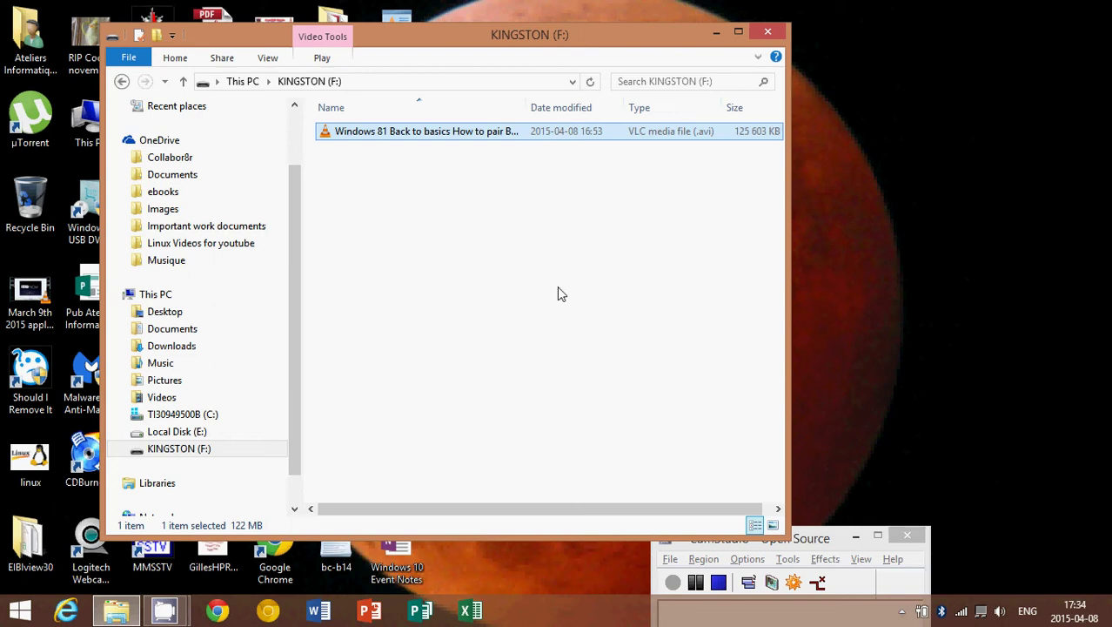
pyautogui.click(771, 29)
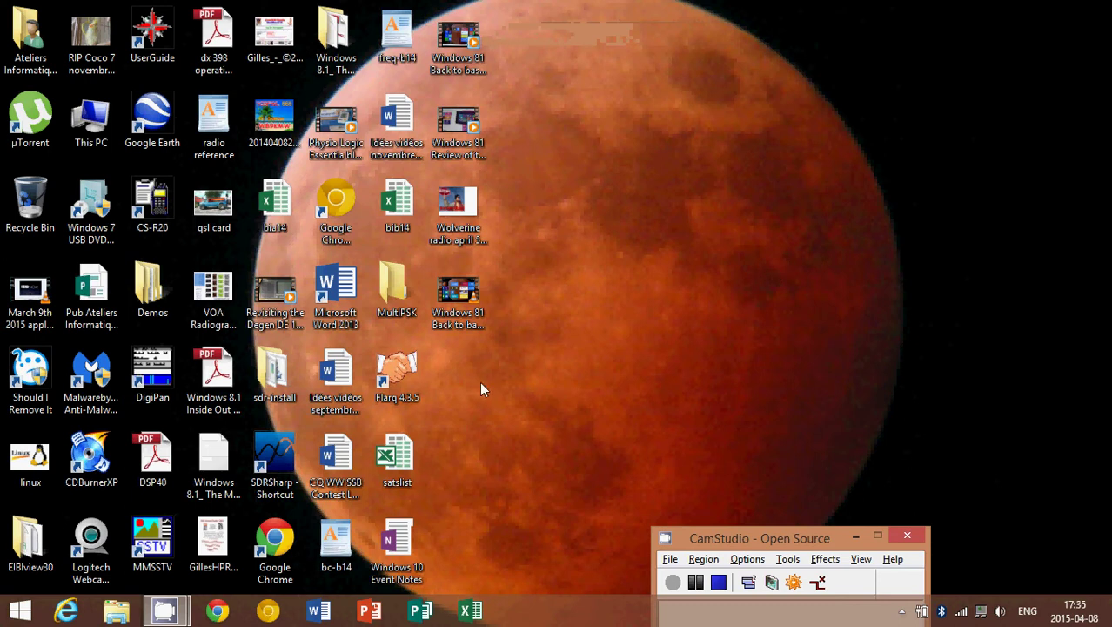
# - Open the Music library in File Explorer and select the Eurythmics folder
pyautogui.click(115, 613)
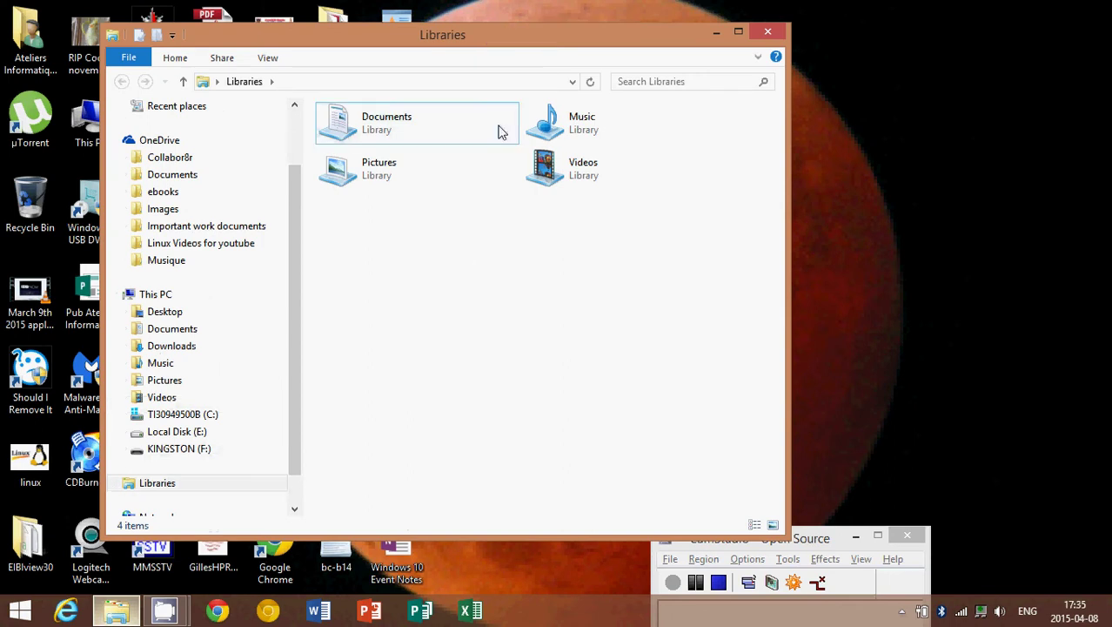
pyautogui.doubleClick(596, 129)
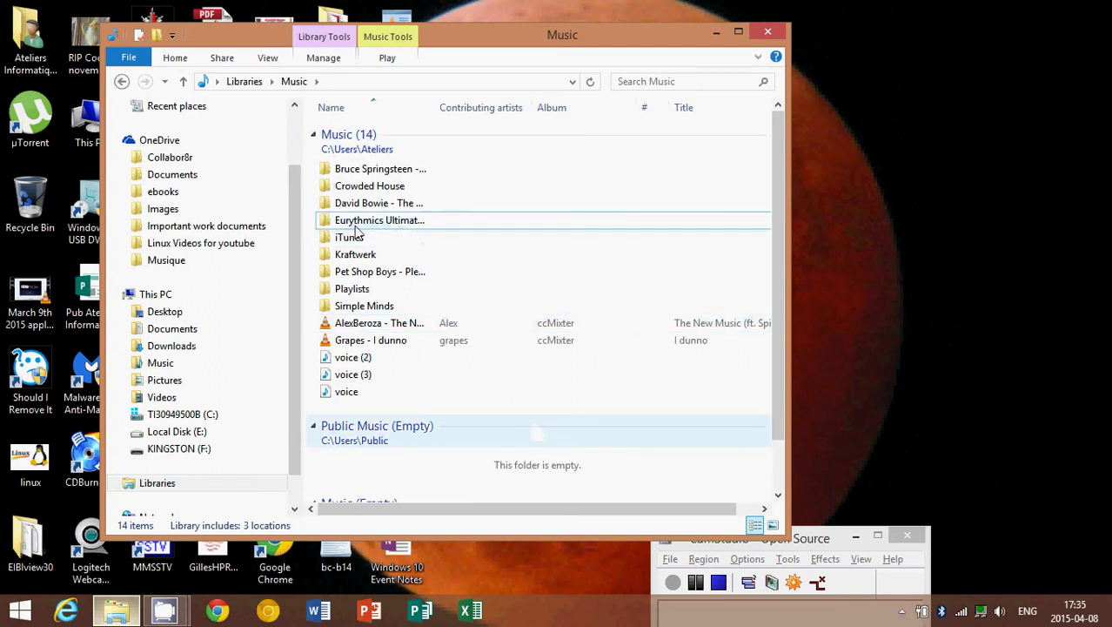
pyautogui.moveTo(397, 225)
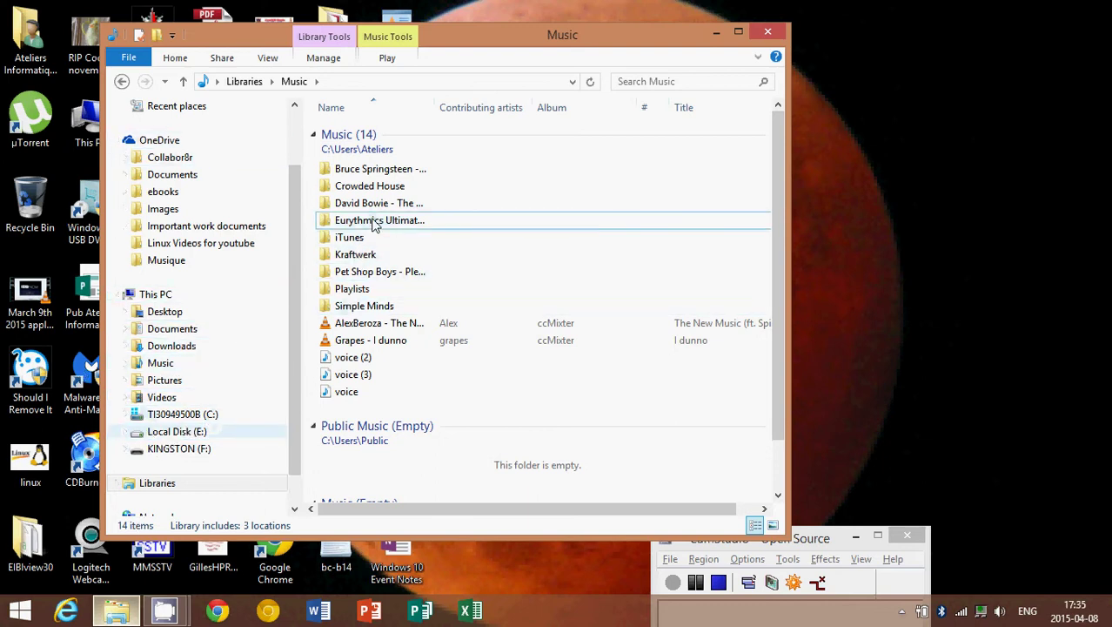
pyautogui.moveTo(375, 224)
pyautogui.mouseDown()
pyautogui.moveTo(228, 318)
pyautogui.moveTo(174, 451)
pyautogui.moveTo(248, 245)
pyautogui.moveTo(370, 228)
pyautogui.mouseUp()
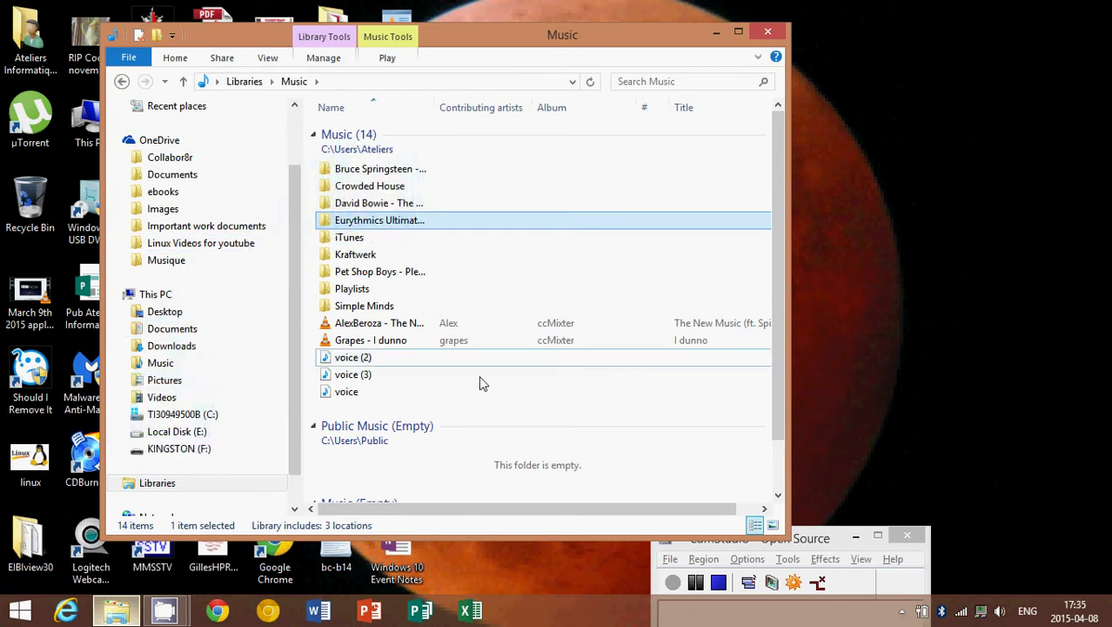
# - Open a second File Explorer window, move it away from the Music window, and display the KINGSTON (F:) drive in it
pyautogui.rightClick(115, 616)
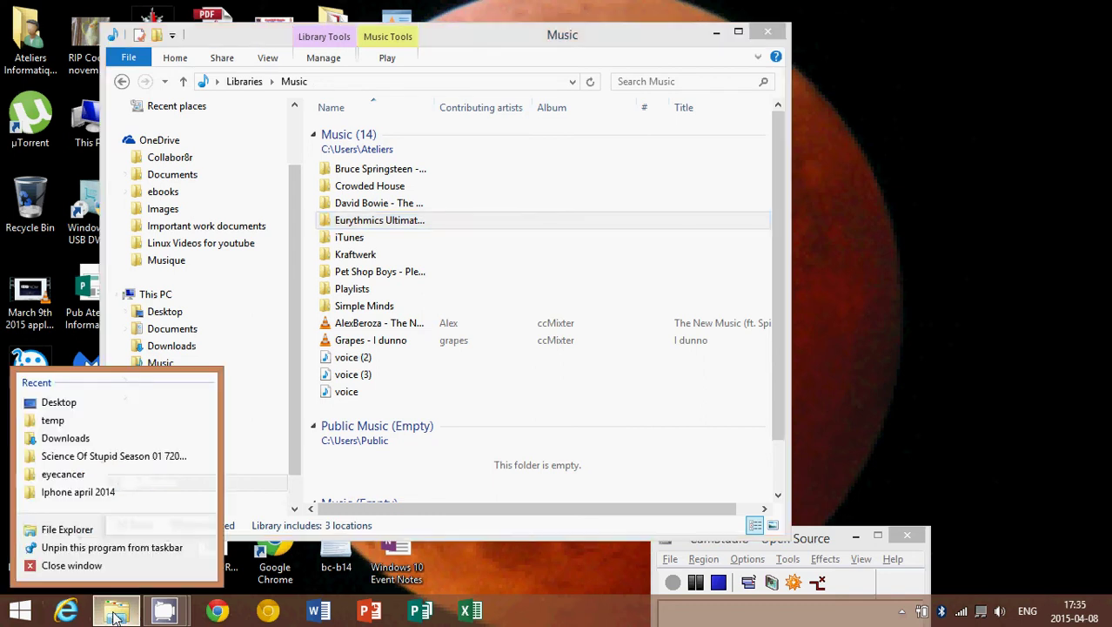
pyautogui.click(99, 531)
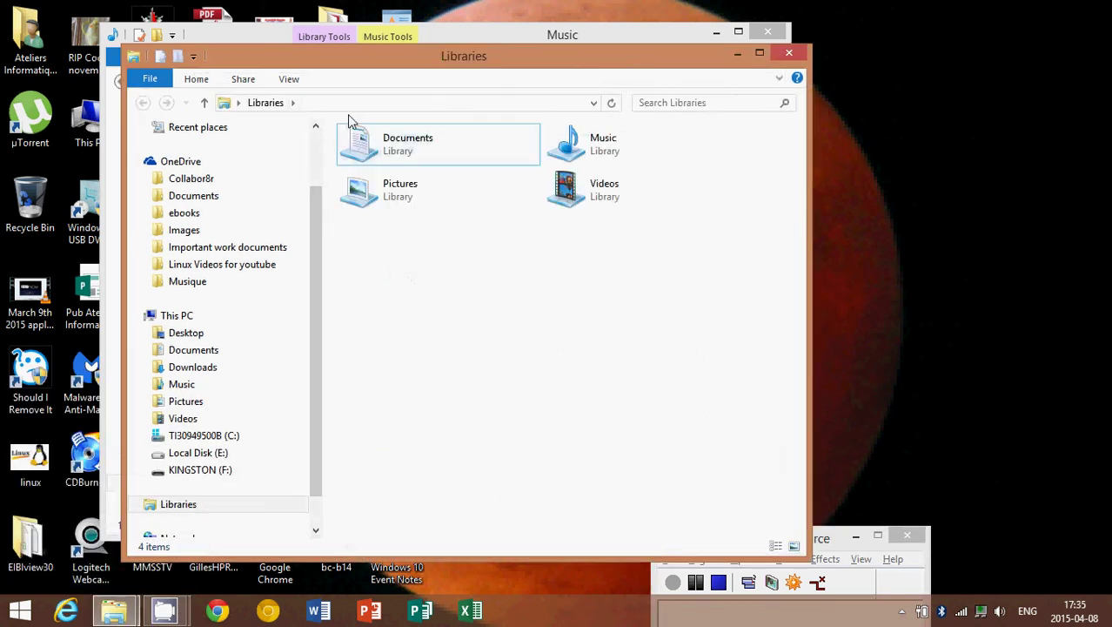
pyautogui.moveTo(388, 56); pyautogui.dragTo(688, 60)
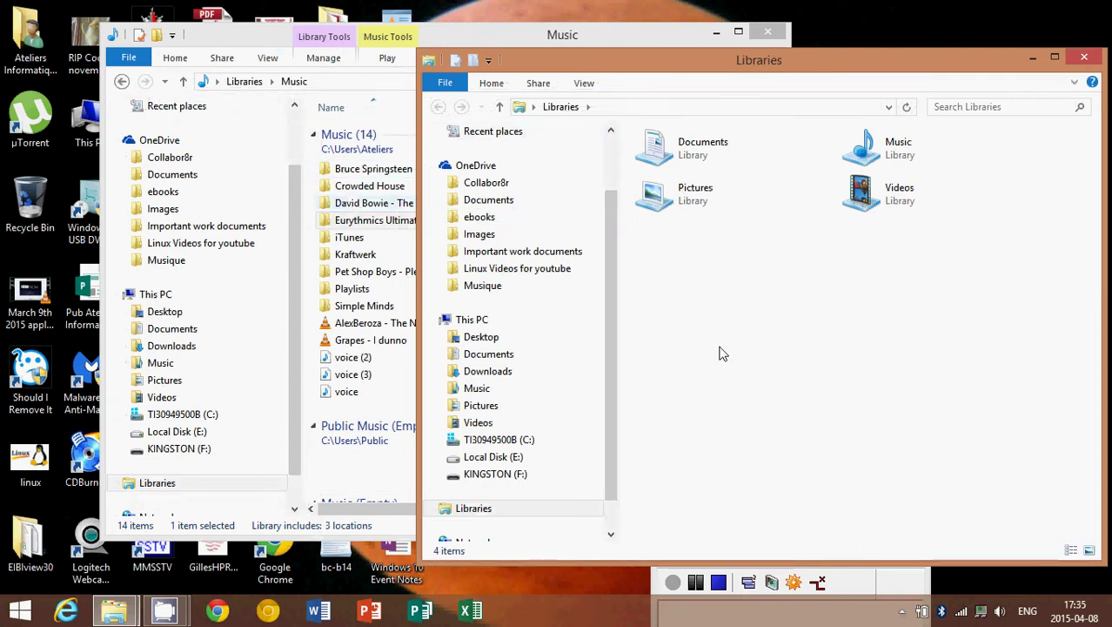
pyautogui.click(499, 476)
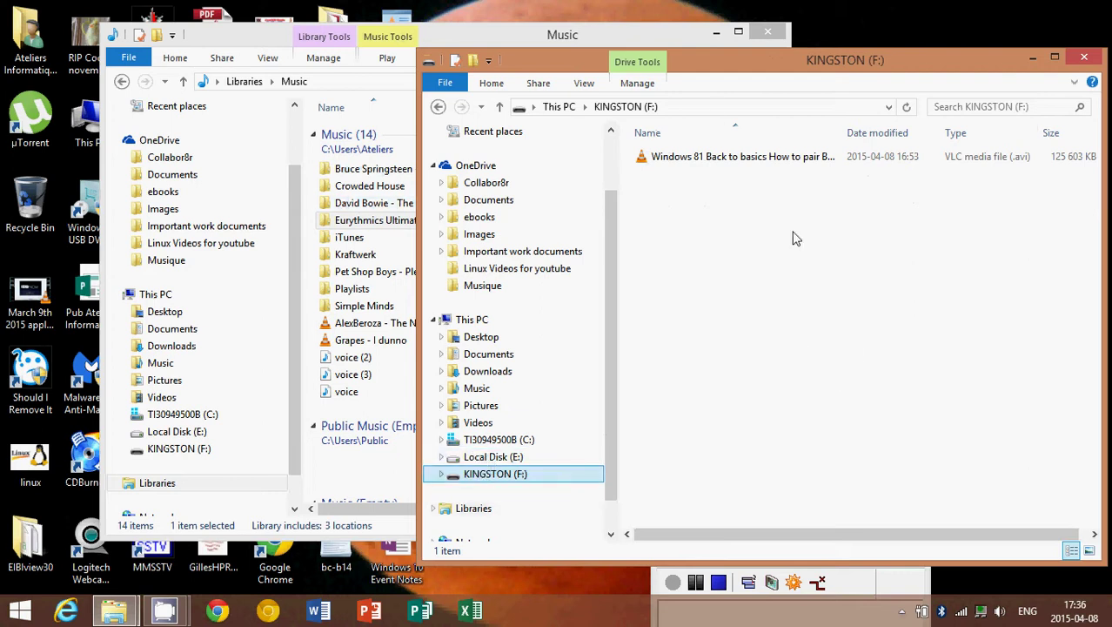
# - Shift the KINGSTON (F:) window to uncover the Music folders and select the Eurythmics folder again
pyautogui.moveTo(735, 58); pyautogui.dragTo(880, 64)
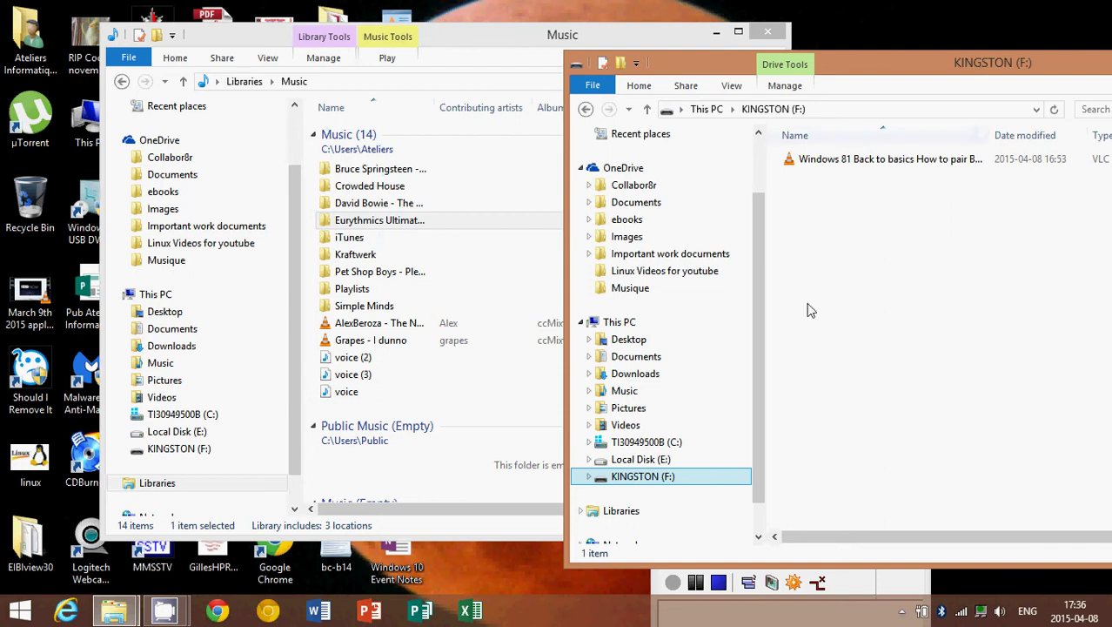
pyautogui.moveTo(922, 59); pyautogui.dragTo(763, 51)
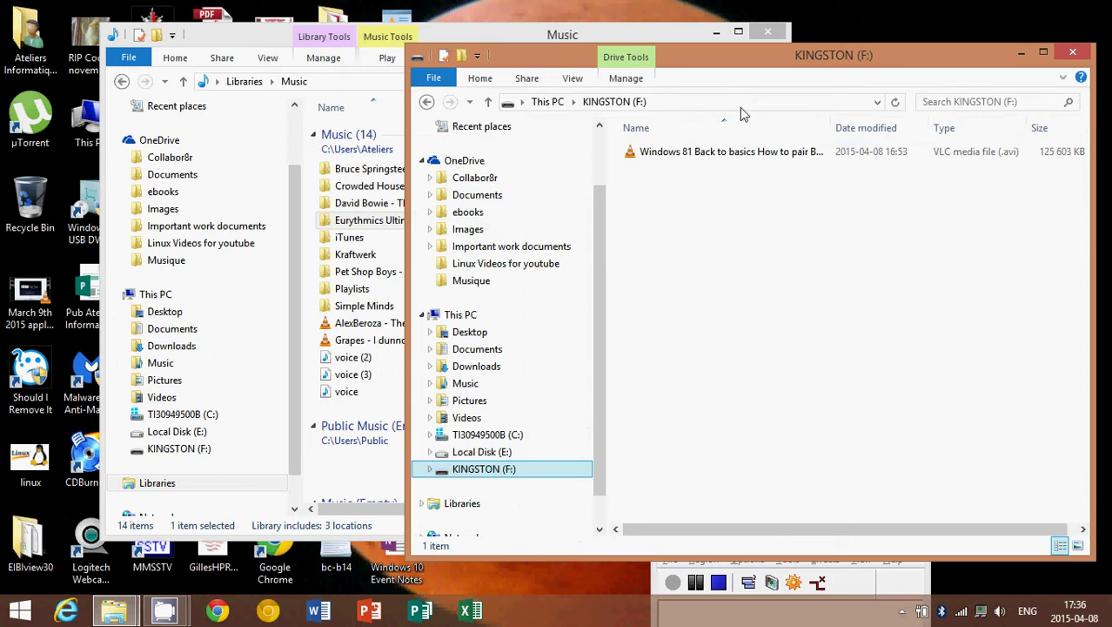
pyautogui.moveTo(722, 59); pyautogui.dragTo(816, 54)
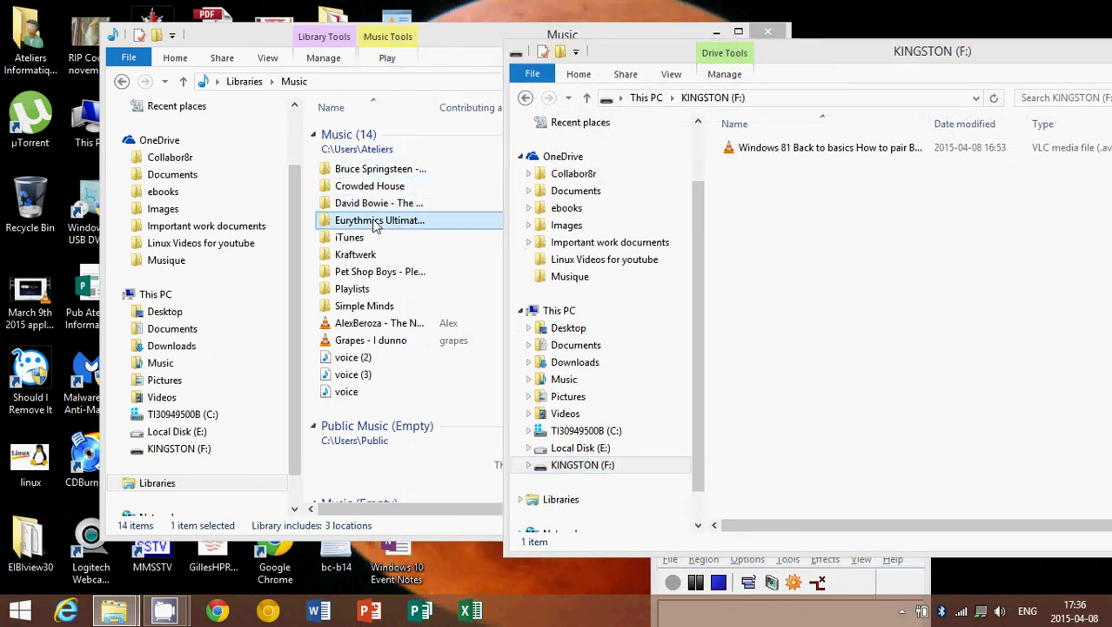
pyautogui.moveTo(375, 223)
pyautogui.mouseDown()
pyautogui.moveTo(779, 261)
pyautogui.moveTo(383, 209)
pyautogui.moveTo(378, 218)
pyautogui.moveTo(370, 187)
pyautogui.moveTo(374, 223)
pyautogui.mouseUp()
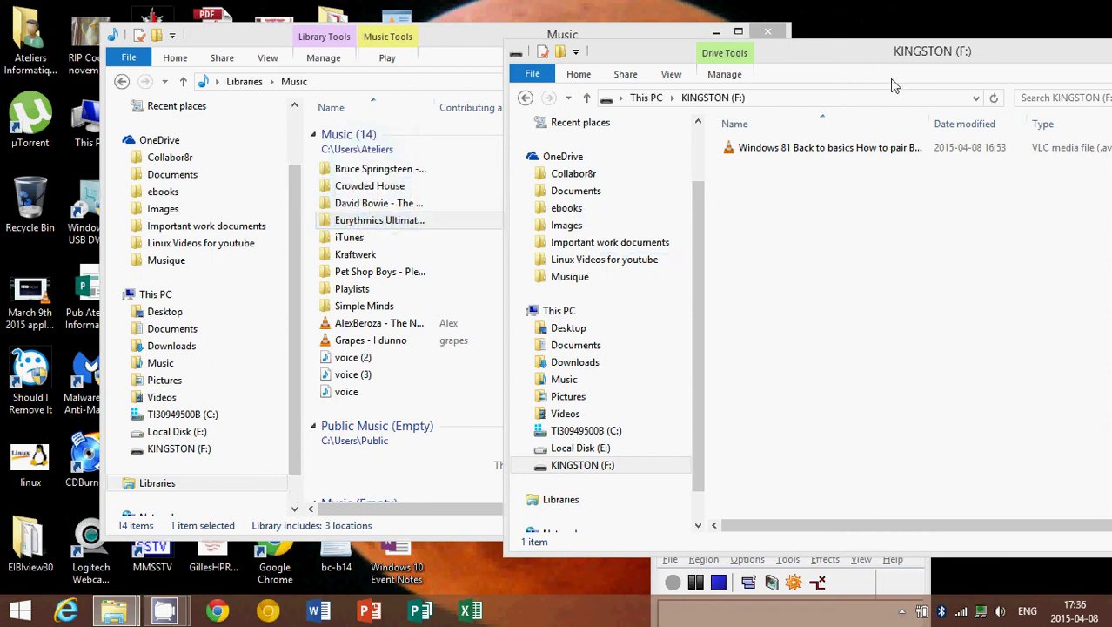
# - Move the KINGSTON (F:) window over the Music window, maximize it, and restore it to its previous size
pyautogui.moveTo(922, 54); pyautogui.dragTo(728, 68)
pyautogui.click(948, 66)
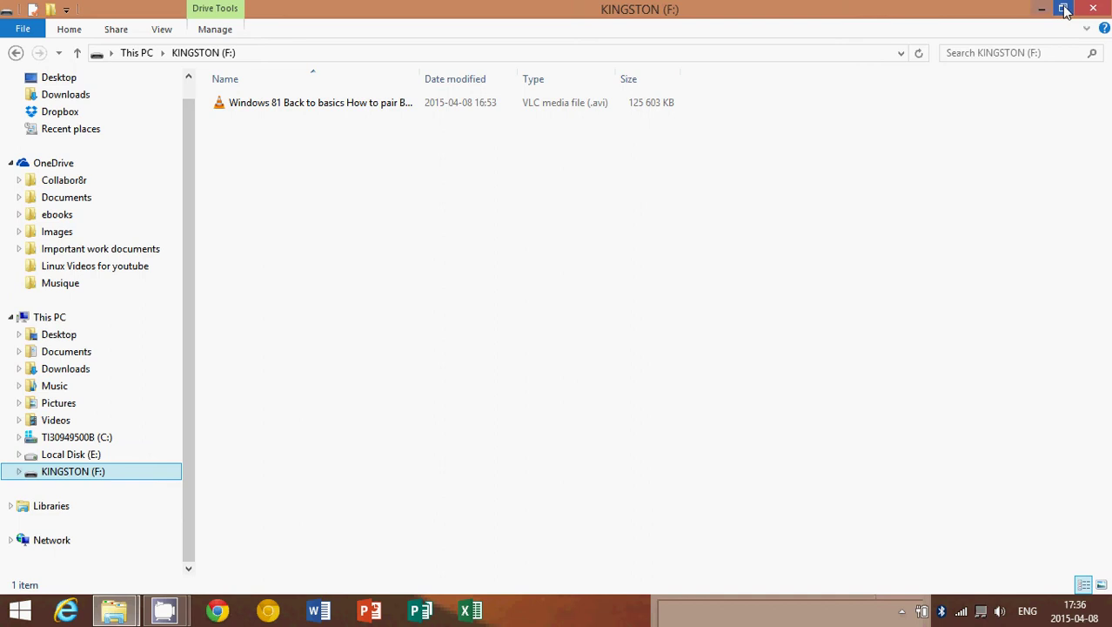
pyautogui.click(1064, 8)
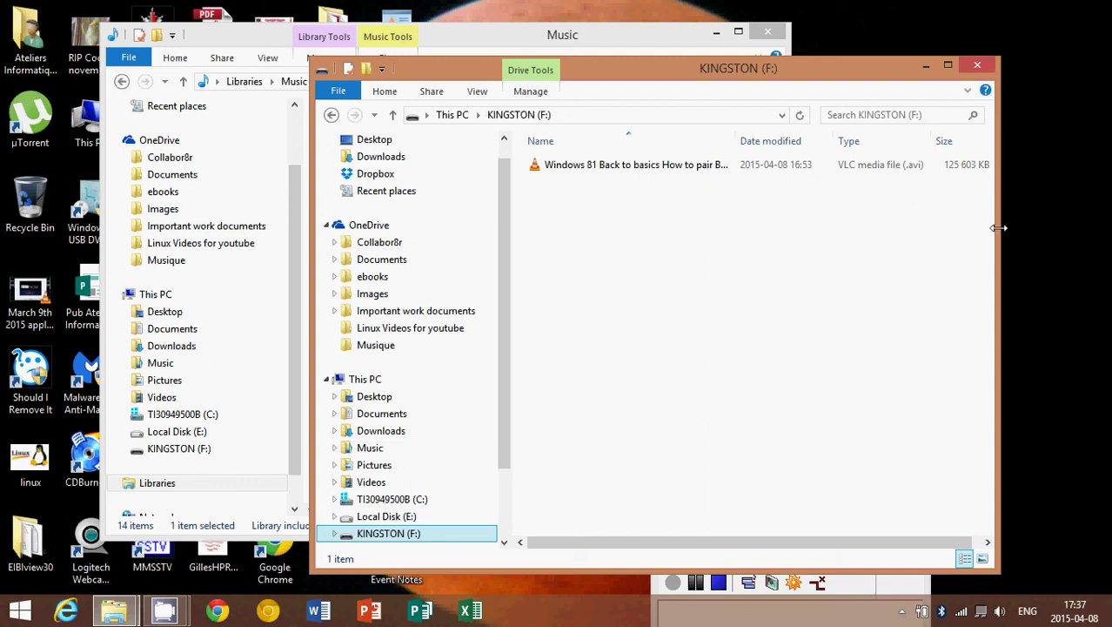
# - Shrink the KINGSTON (F:) window in width and height and place it to the right of the Music folder list
pyautogui.moveTo(998, 228); pyautogui.dragTo(920, 276)
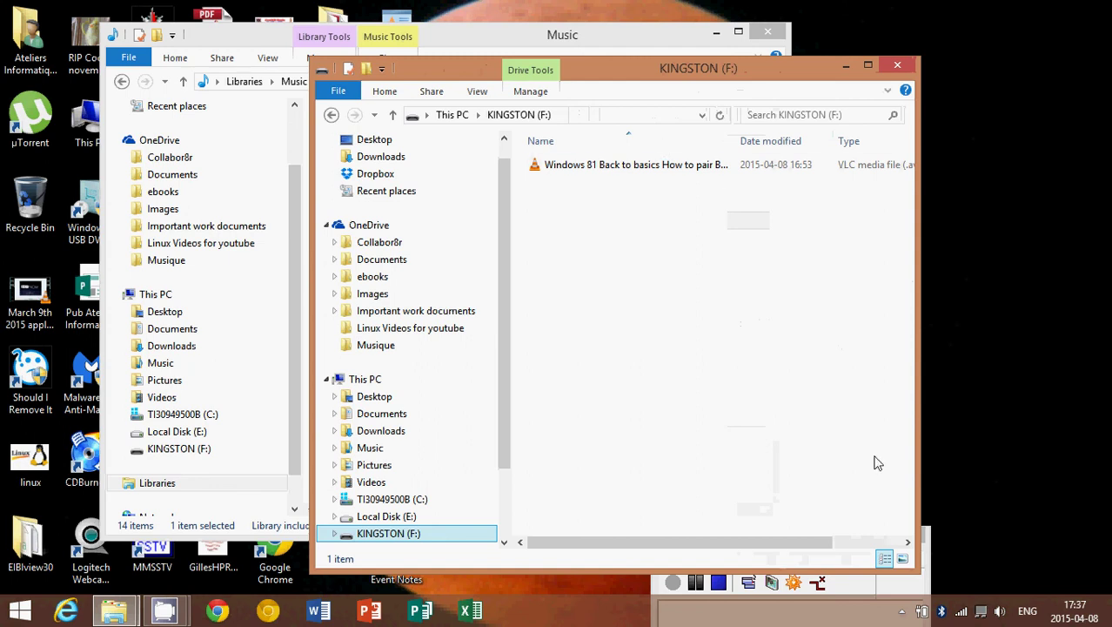
pyautogui.moveTo(917, 569); pyautogui.dragTo(793, 414)
pyautogui.moveTo(597, 77); pyautogui.dragTo(882, 127)
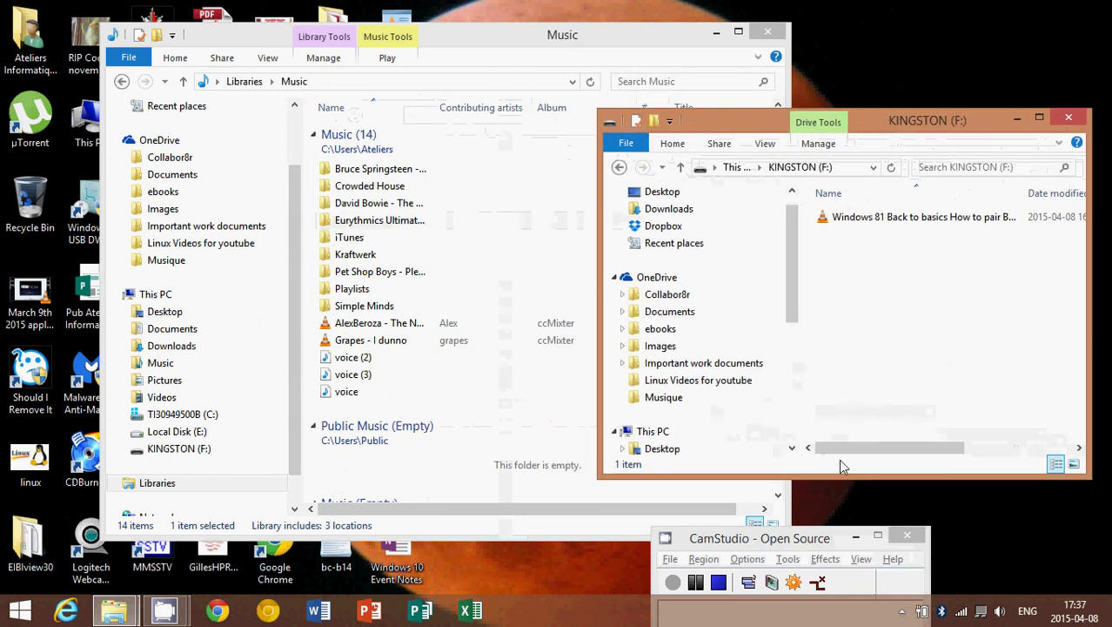
# - Shrink the Music window and position it beside the KINGSTON (F:) window so the two no longer overlap
pyautogui.click(551, 527)
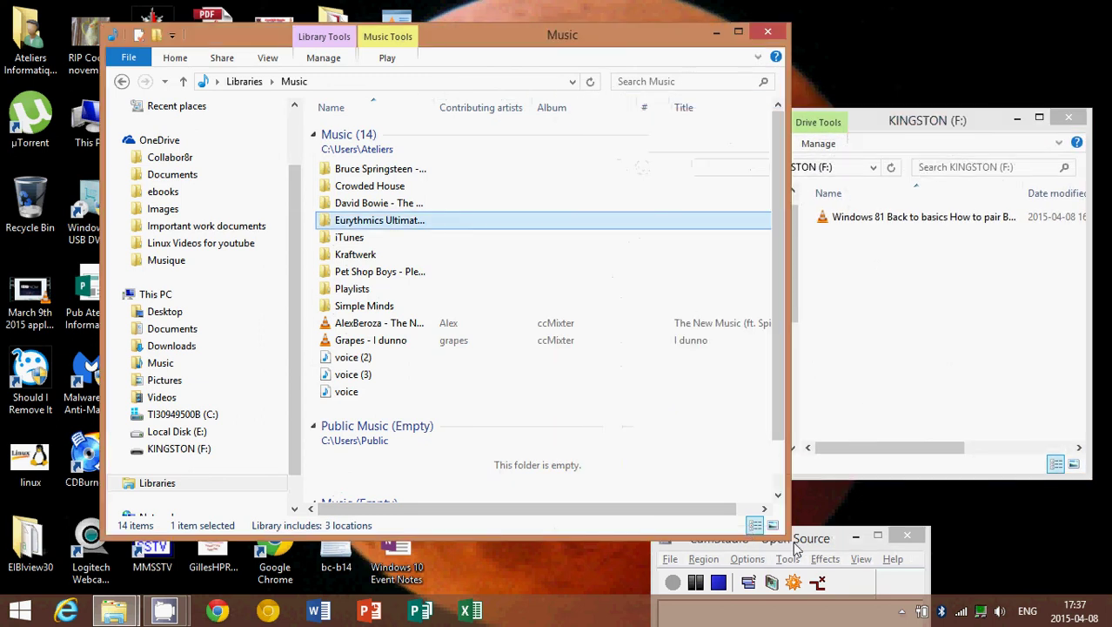
pyautogui.moveTo(790, 536); pyautogui.dragTo(601, 477)
pyautogui.moveTo(455, 41); pyautogui.dragTo(426, 86)
pyautogui.click(729, 117)
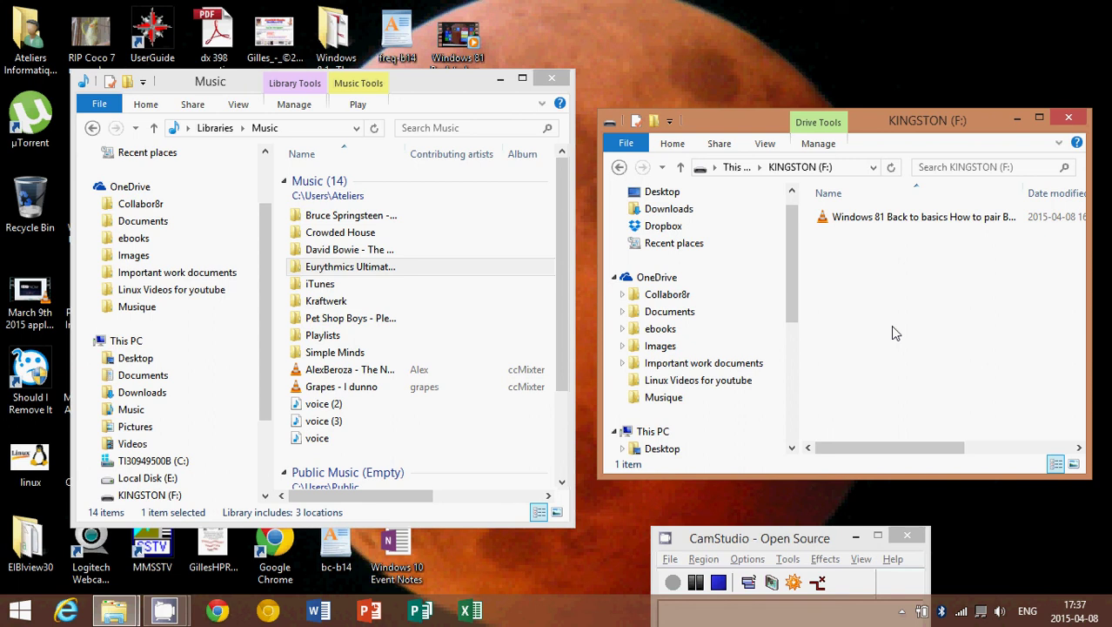
# - Open a third File Explorer window alongside the other two and close it again
pyautogui.rightClick(119, 615)
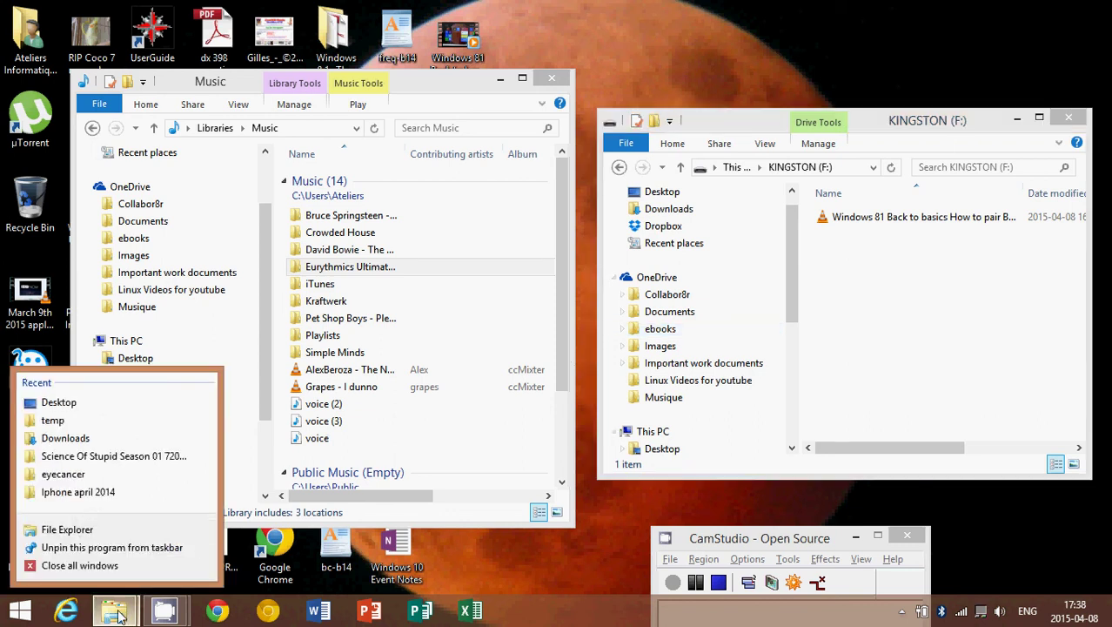
pyautogui.click(103, 530)
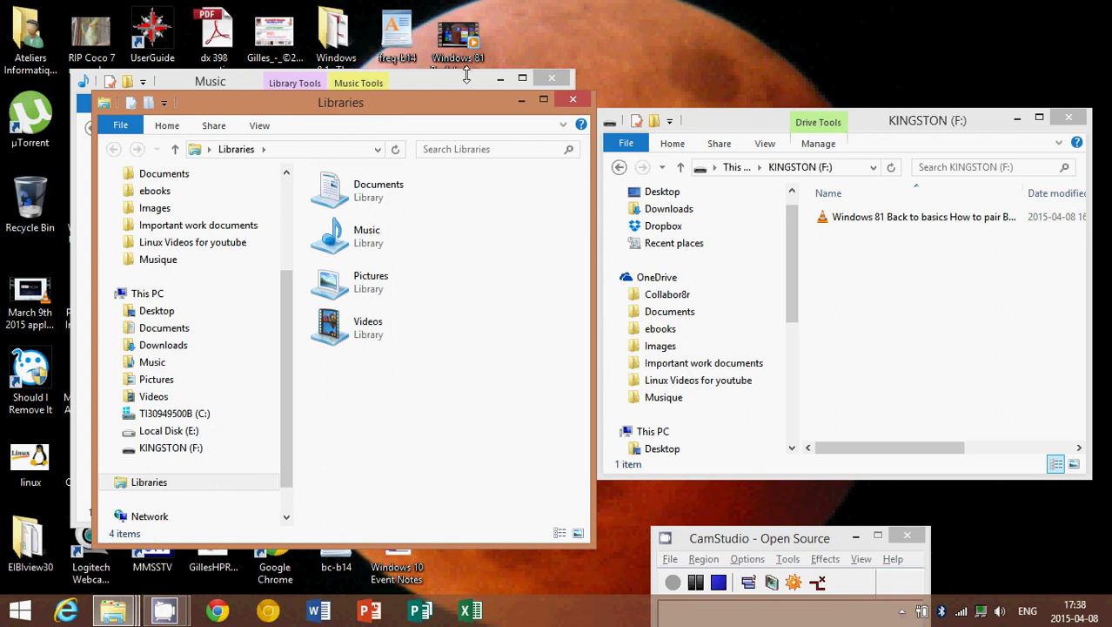
pyautogui.click(572, 99)
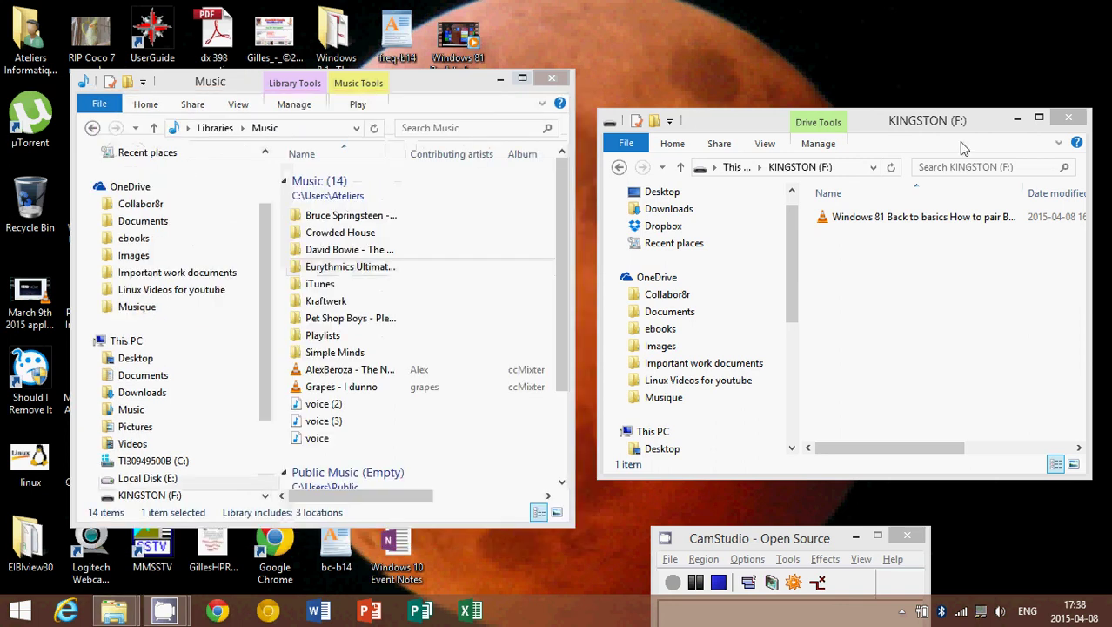
# - Close the KINGSTON (F:) and Music windows to return to the empty desktop
pyautogui.click(1070, 122)
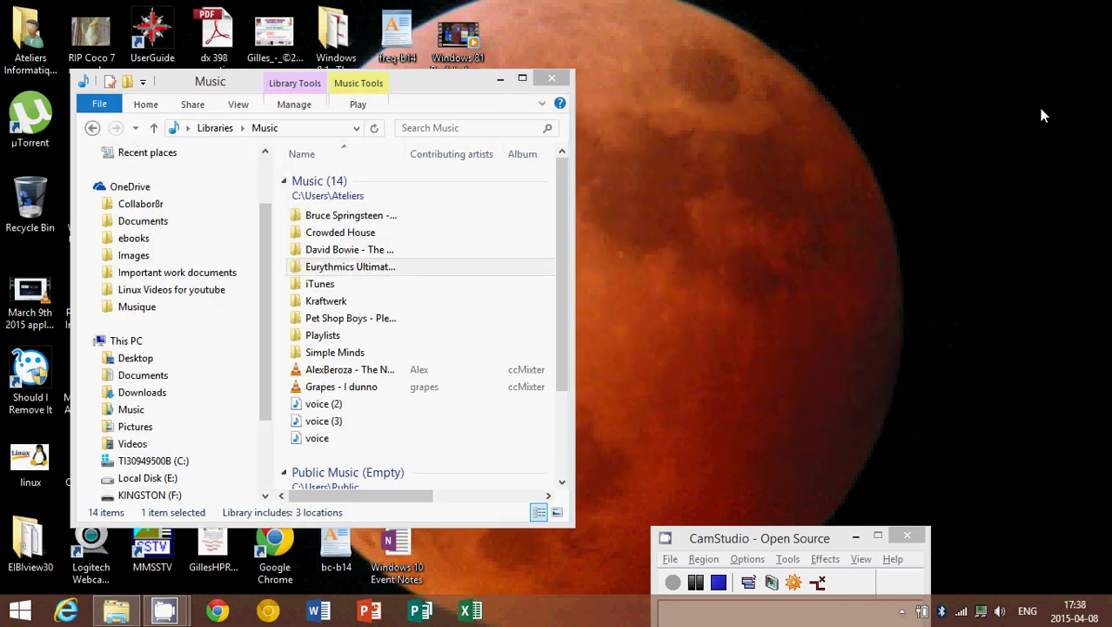
pyautogui.click(547, 81)
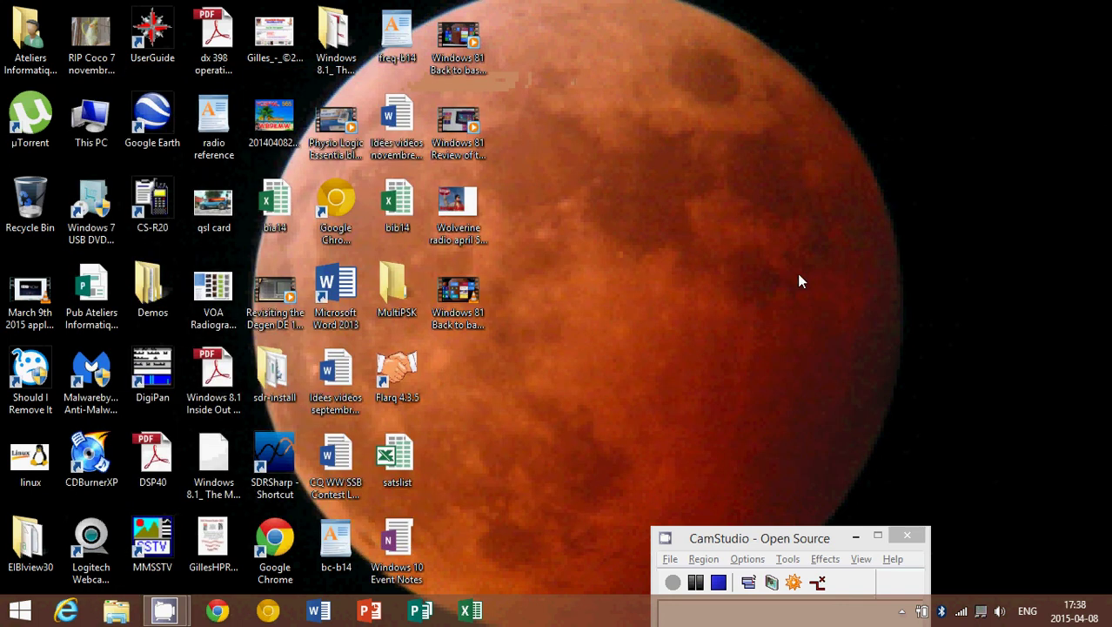